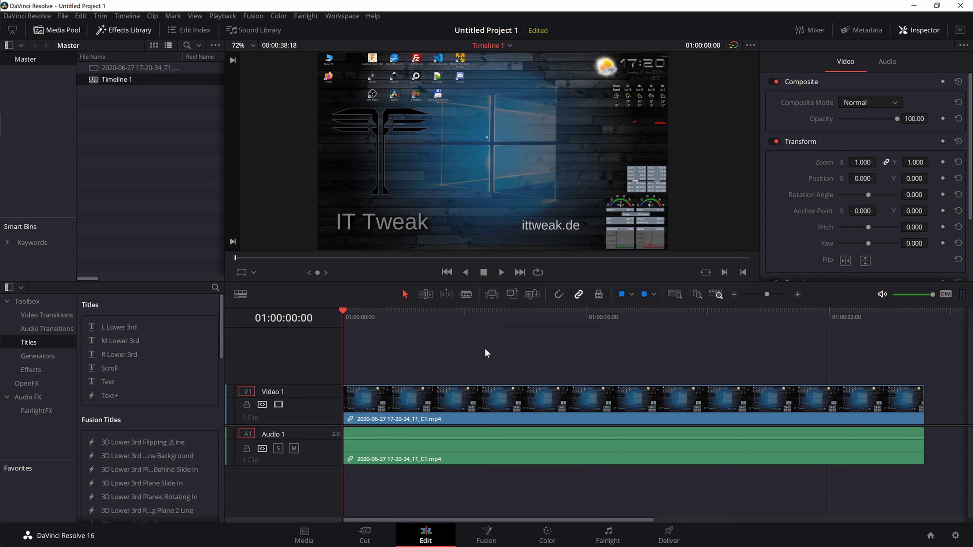
Select the timeline clip, park the playhead at 01:00:05:04 and hide the Inspector
drag(341, 374, 803, 469)
click(420, 317)
click(920, 29)
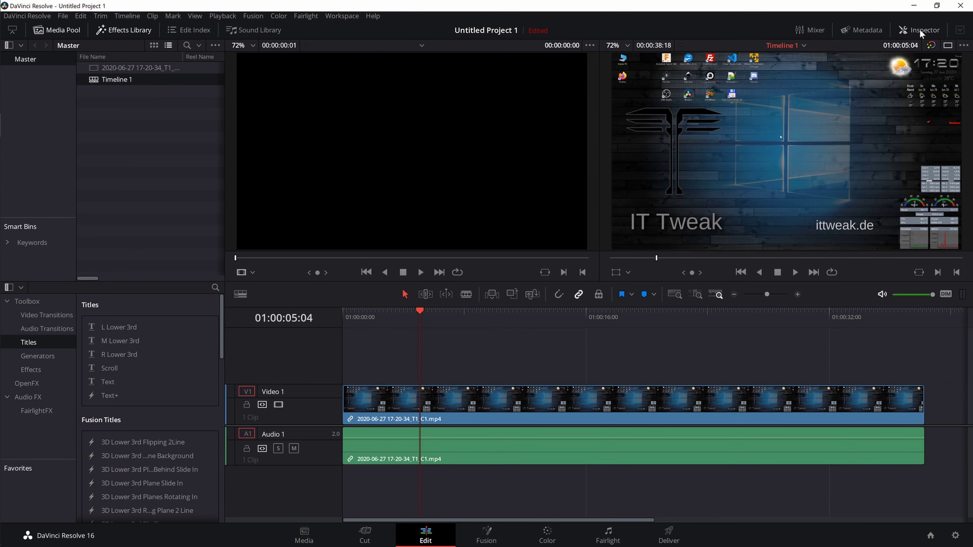
In the Inspector, zoom the clip to 1.240 × 1.090 and offset its position to 130, 26
click(921, 29)
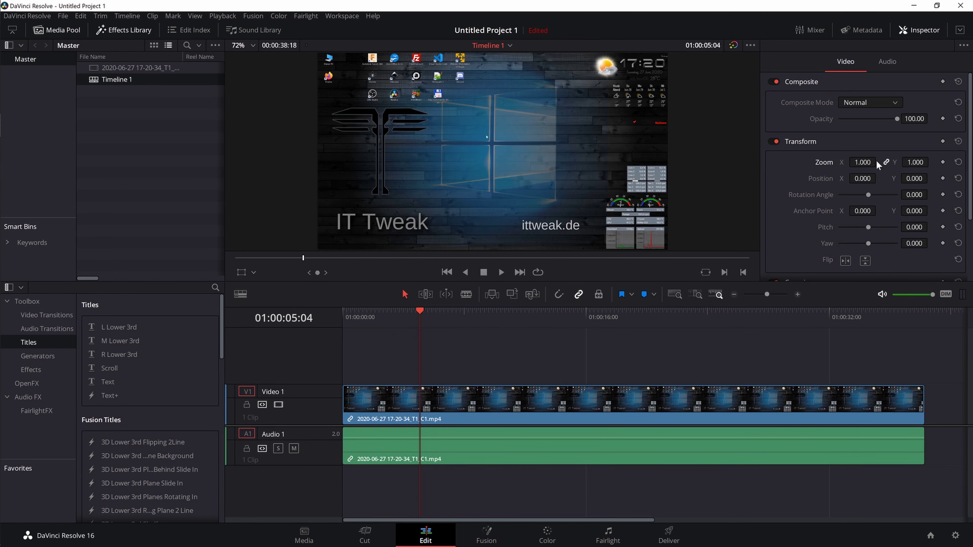
drag(862, 163, 893, 162)
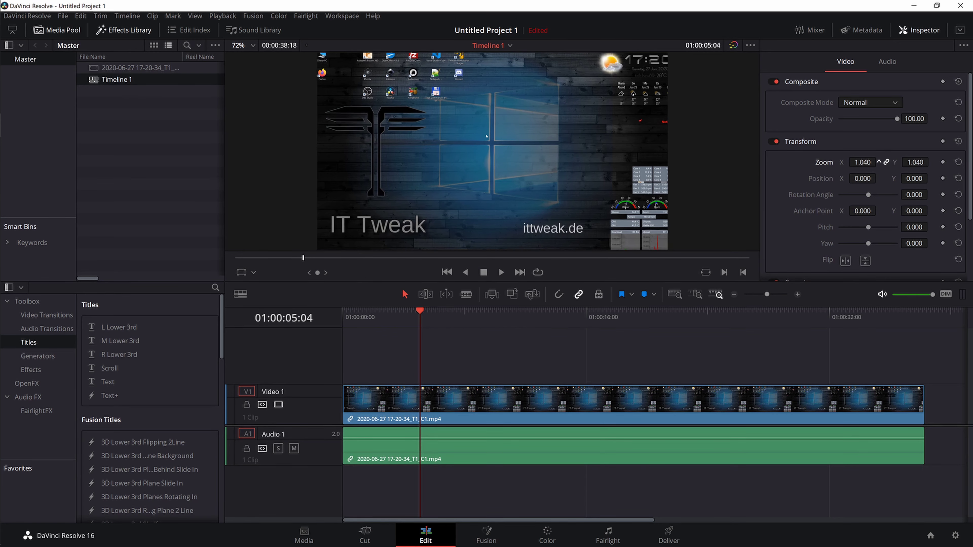
drag(475, 108, 481, 121)
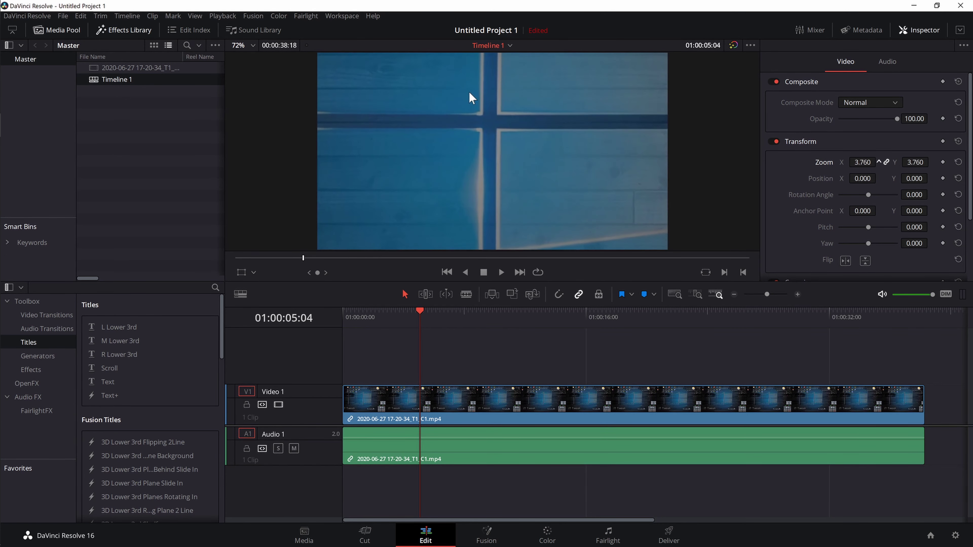
drag(862, 162, 887, 165)
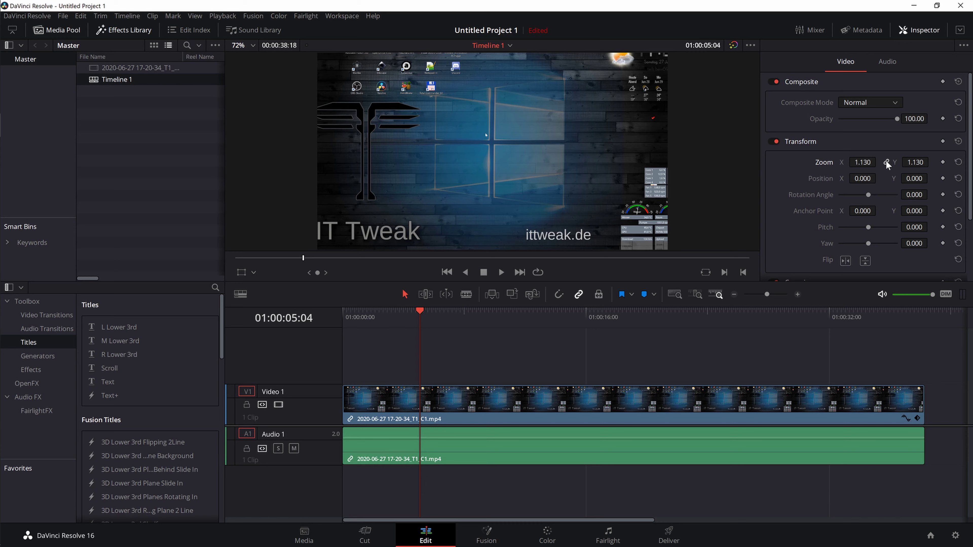
drag(862, 162, 916, 162)
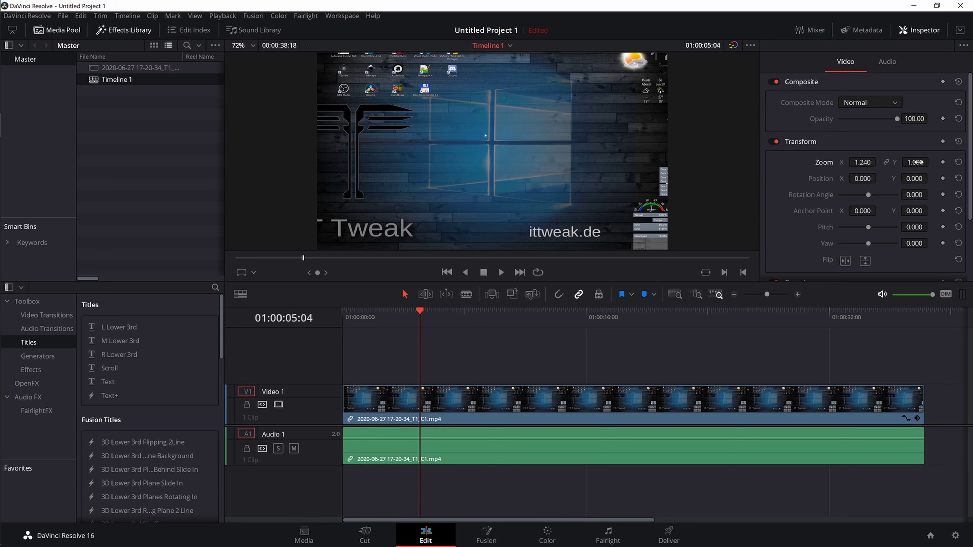
mouse_move(861, 179)
mouse_down()
mouse_move(878, 178)
mouse_move(854, 178)
mouse_up()
drag(914, 178, 920, 178)
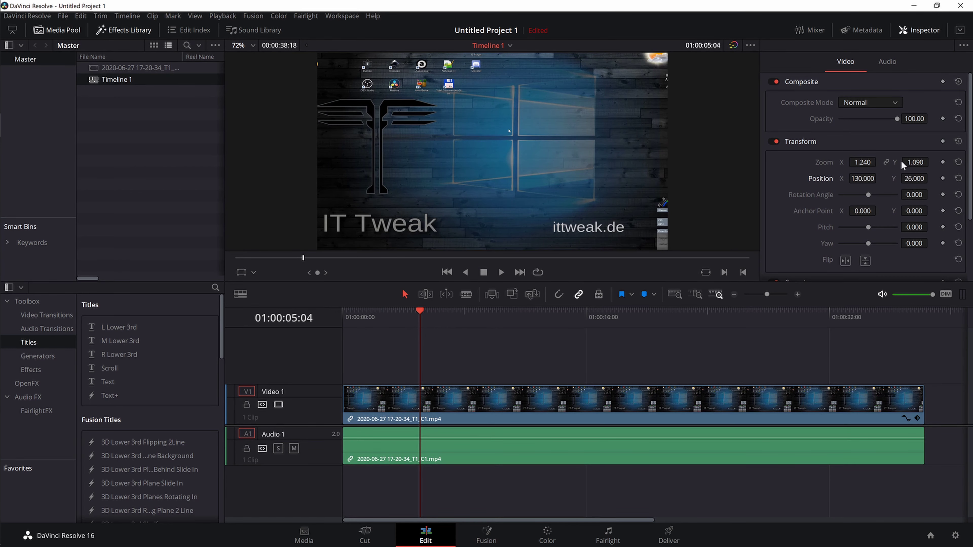
Enter 1.43 for Zoom X, then drag it up to 1.640
click(862, 162)
text(1.43)
key(Return)
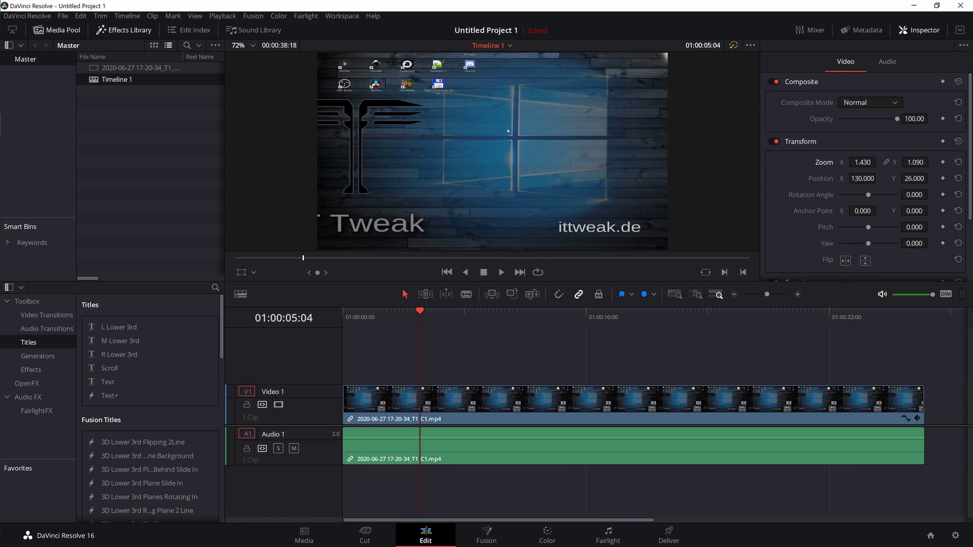
drag(862, 162, 877, 162)
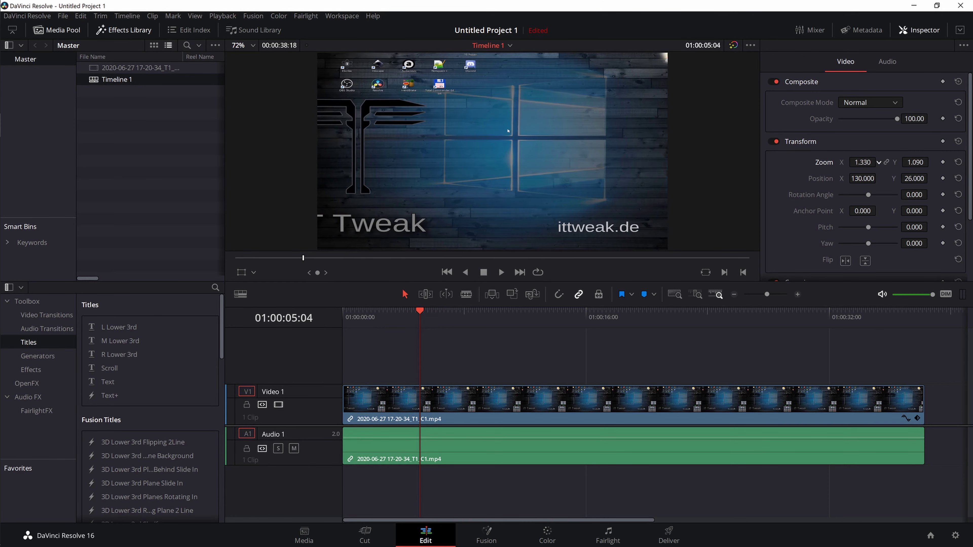
drag(878, 163, 862, 162)
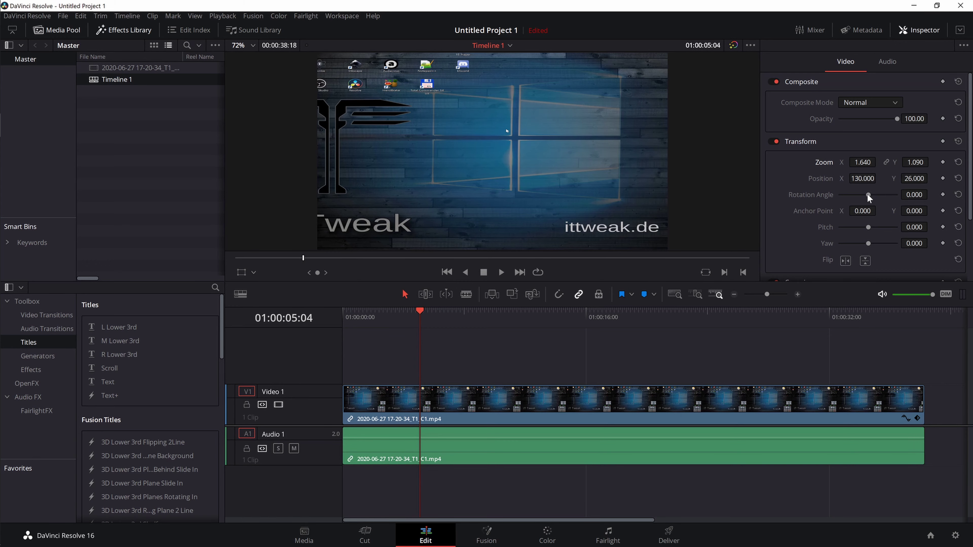
drag(867, 195, 865, 193)
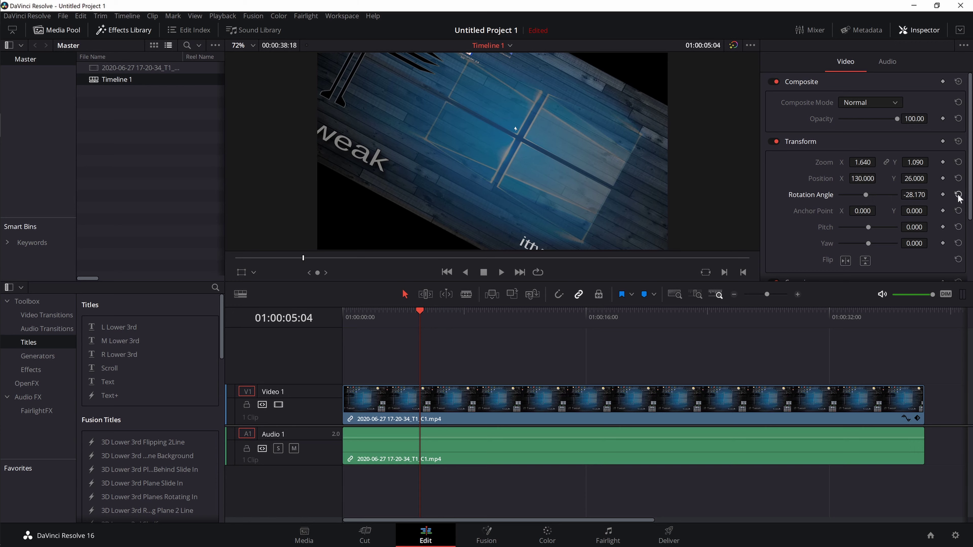
click(958, 194)
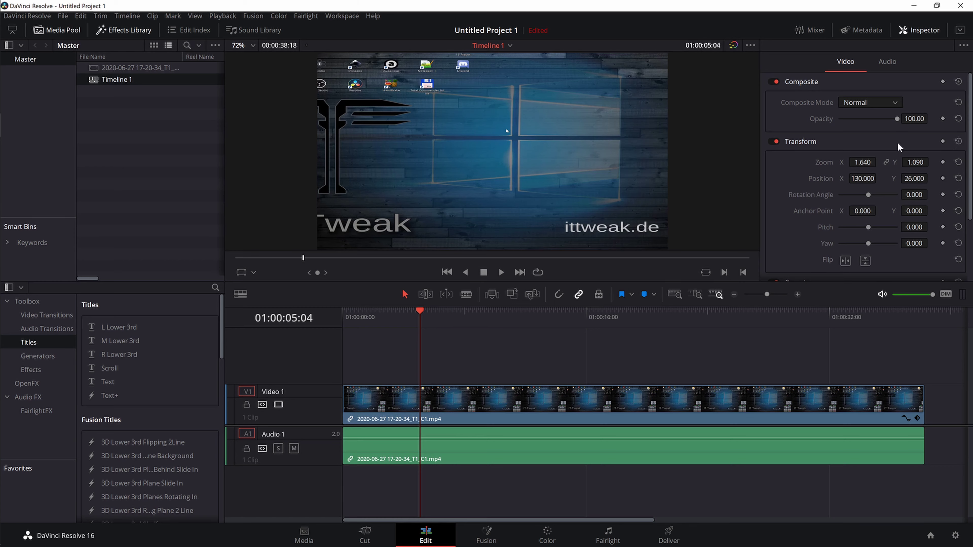
Reset the clip's Transform to zoom 1.000 and position 0, 0
click(957, 142)
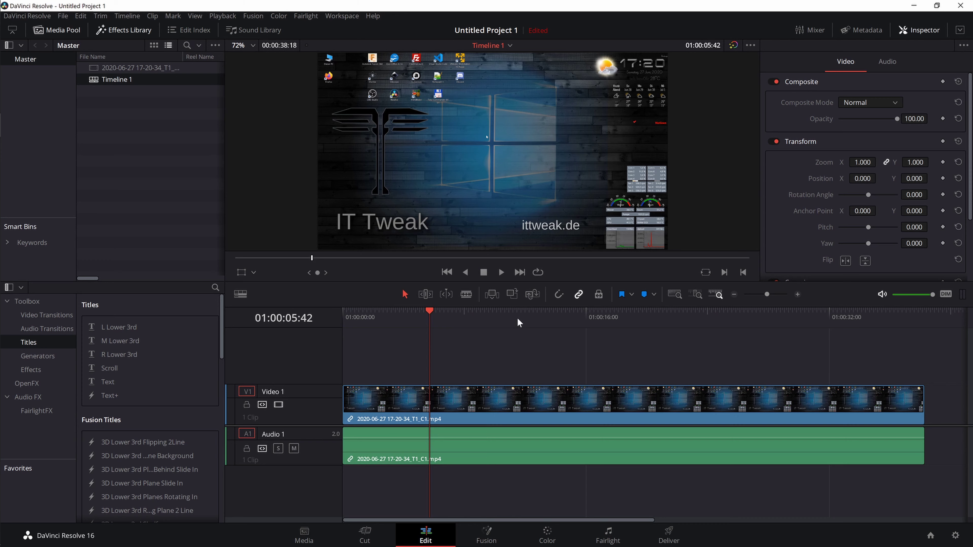
Nudge the playhead later, keyframe zoom at 1.000, then move to 01:00:07:54
drag(432, 311, 439, 313)
click(943, 162)
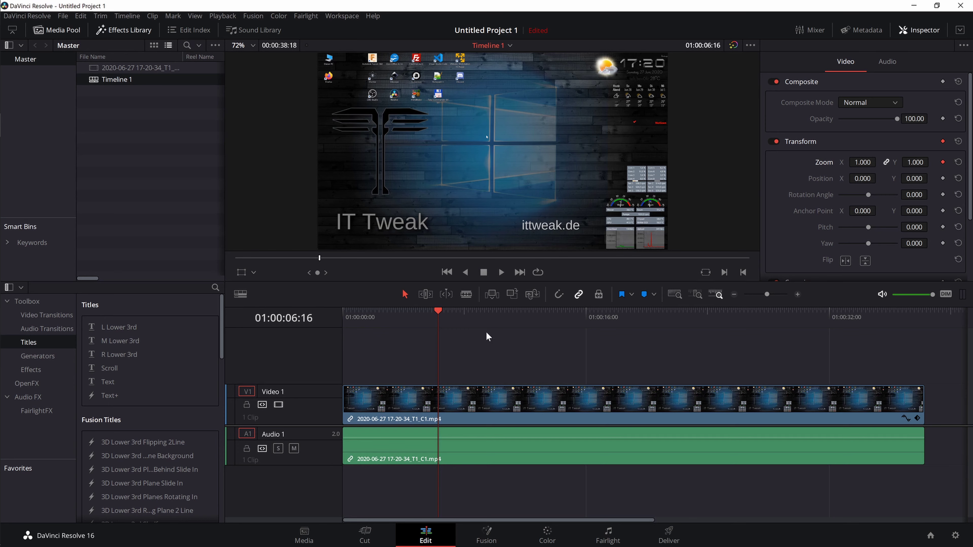
click(462, 312)
Zoom the clip to 2.450, then keyframe zoom back to 1 at 01:00:09:04
drag(858, 162, 878, 162)
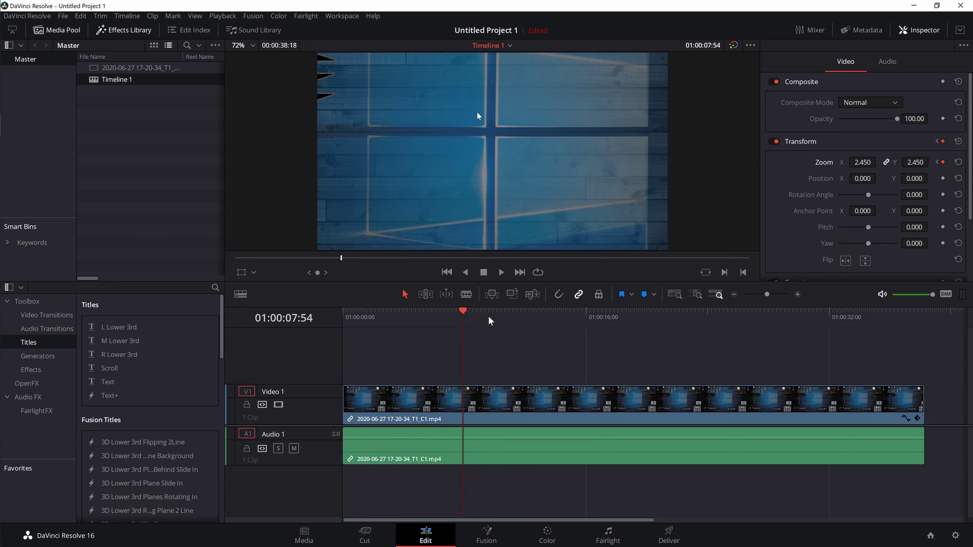
click(481, 316)
click(943, 162)
click(861, 162)
text(1)
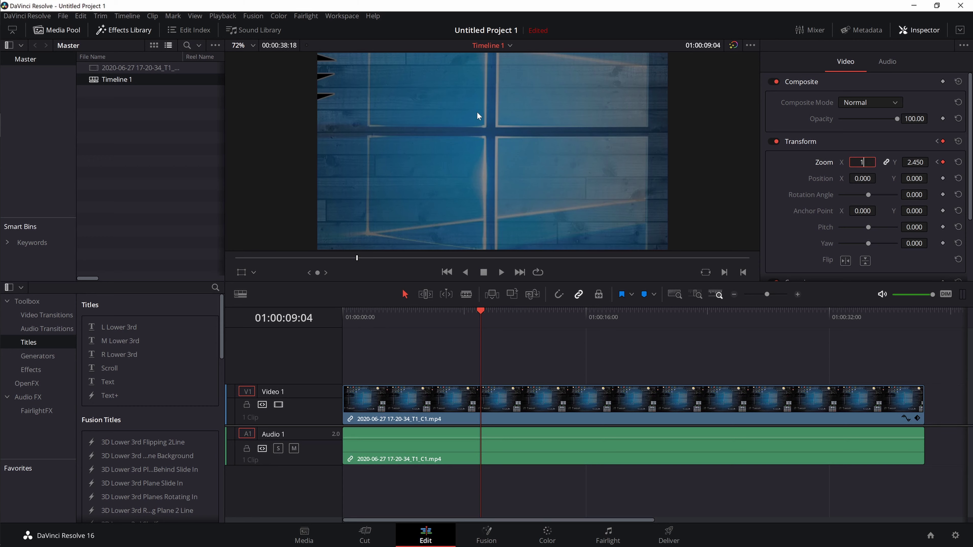
key(Return)
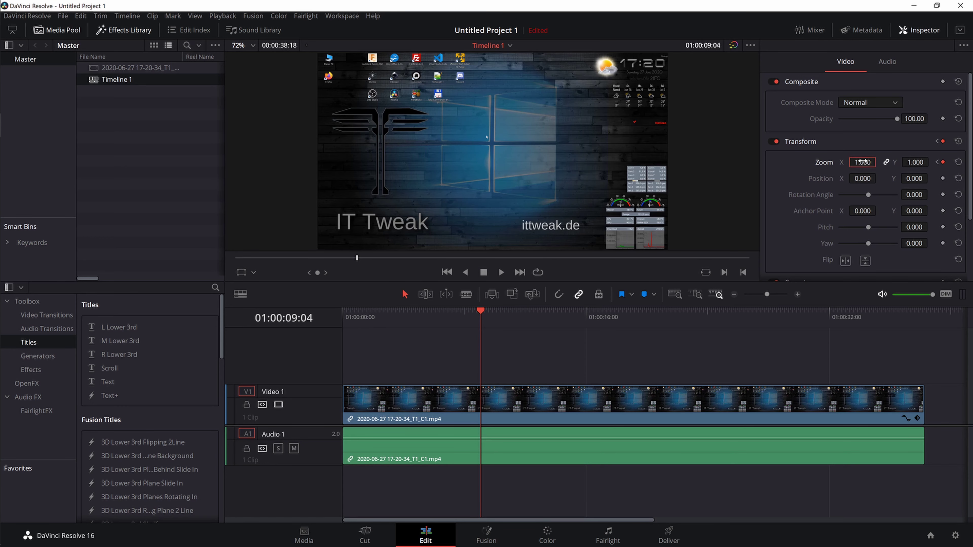
Return the playhead before the animation and reset Transform to clear the zoom keyframes
click(416, 313)
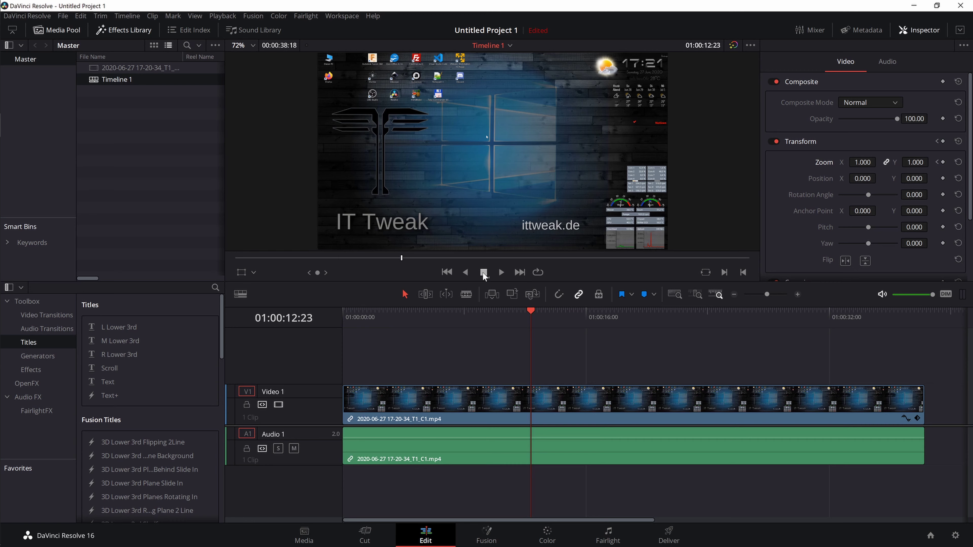
click(958, 142)
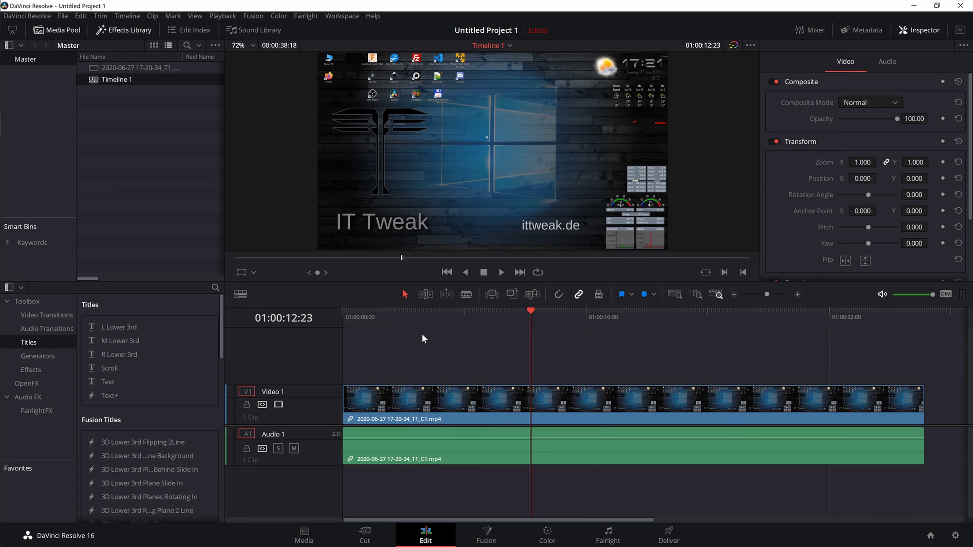
At 01:00:05:34, select all clips and keyframe zoom 1.000 and position 0, 0
click(432, 319)
key(ctrl+a)
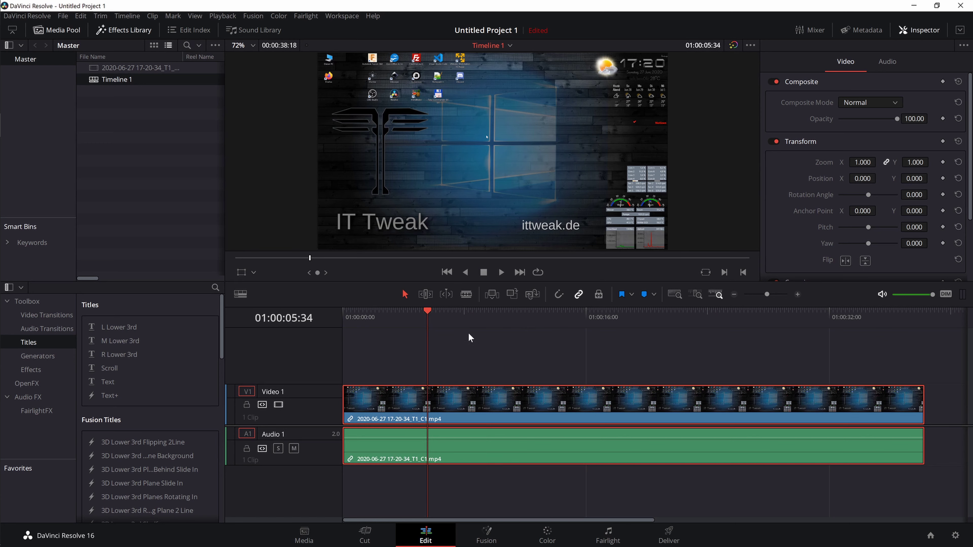
click(943, 162)
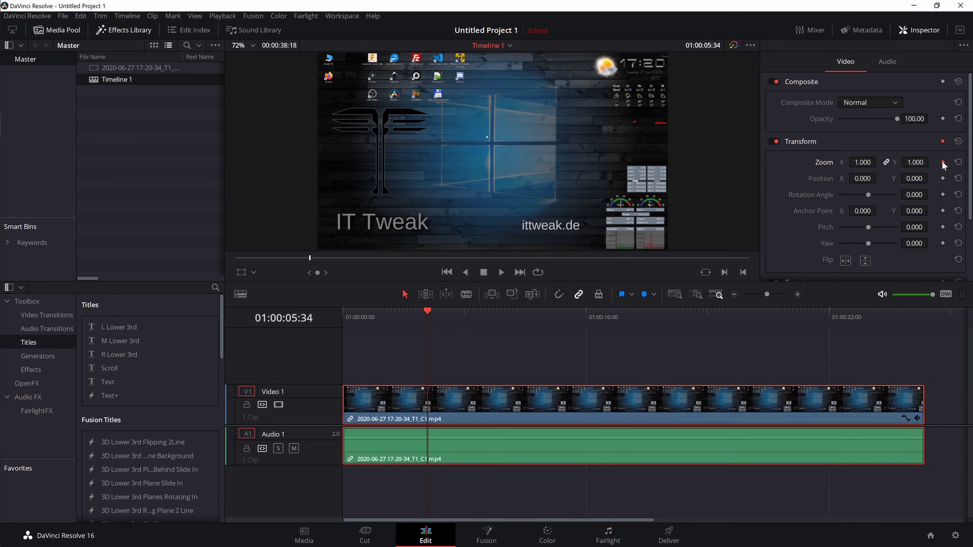
click(942, 178)
At 01:00:08:08, add zoom and position keyframes and push in to zoom 2.200
click(466, 313)
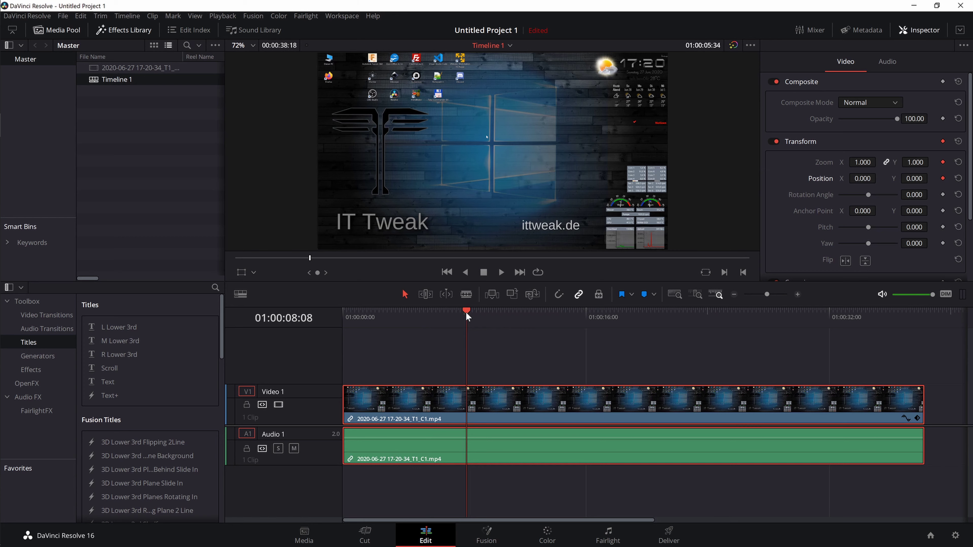
click(942, 162)
click(942, 178)
mouse_move(862, 162)
mouse_down()
mouse_move(881, 162)
mouse_move(879, 177)
mouse_move(866, 162)
mouse_move(878, 178)
mouse_up()
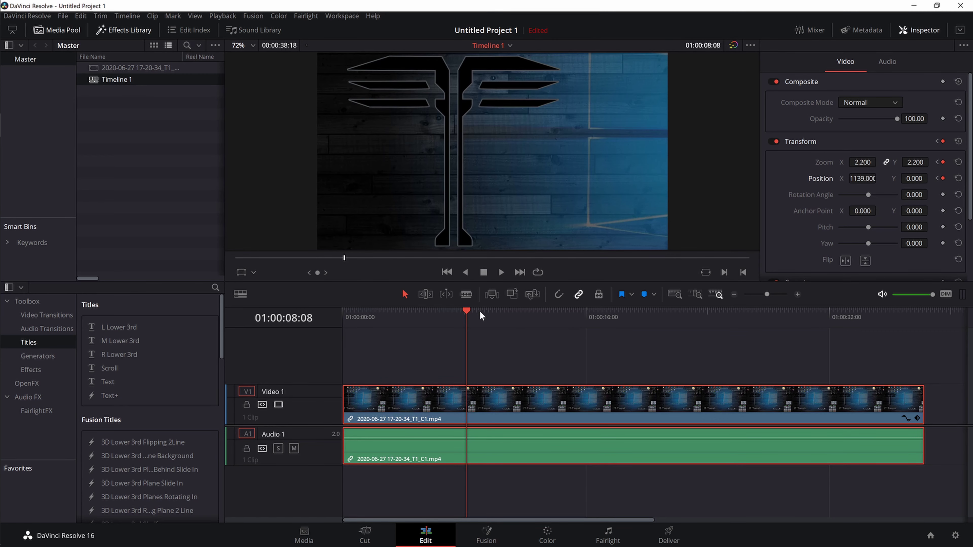
Add hold keyframes for zoom and position at 01:00:16:00
click(585, 314)
click(943, 162)
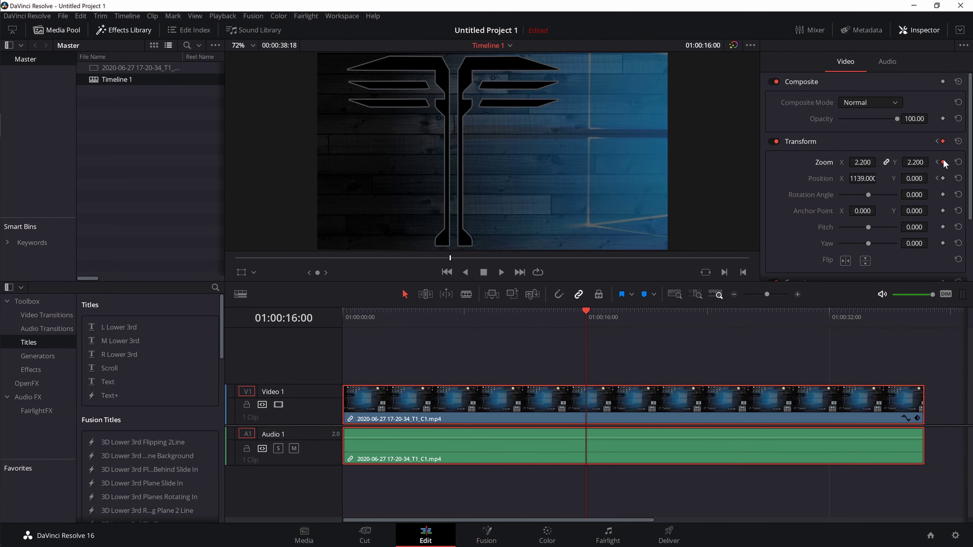
click(943, 178)
At 01:00:17:02, keyframe zoom back to 1 and Position X back to 0
click(601, 313)
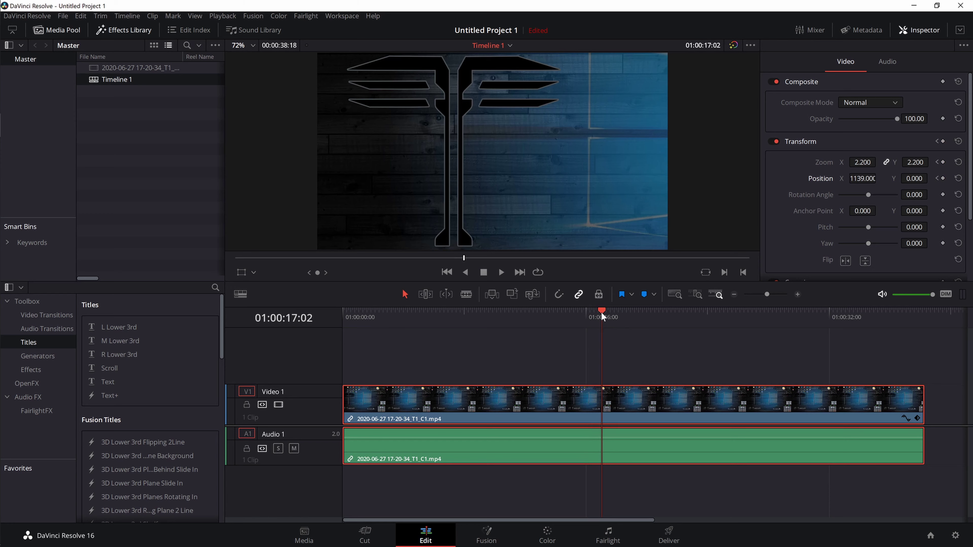
click(943, 162)
click(943, 178)
click(866, 162)
text(1)
key(Return)
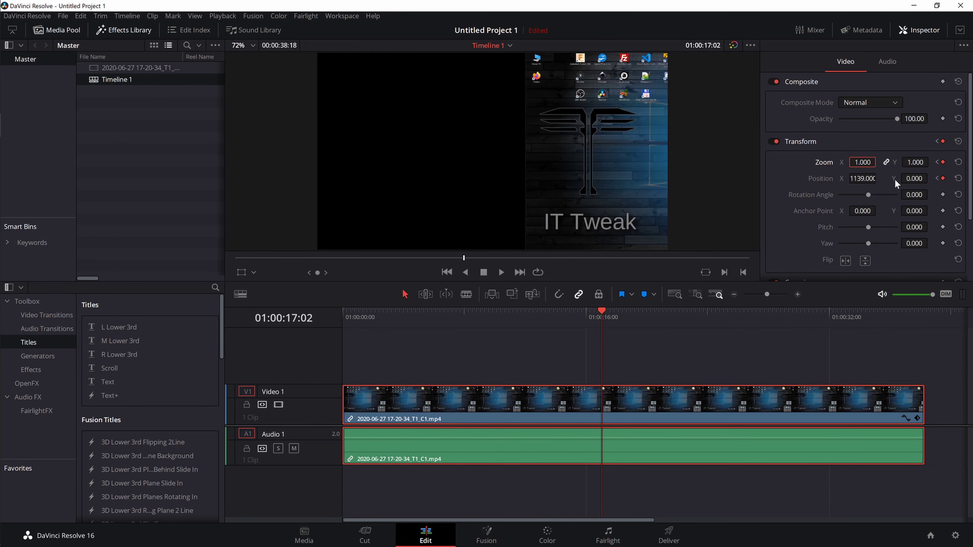
click(864, 178)
text(0)
key(Return)
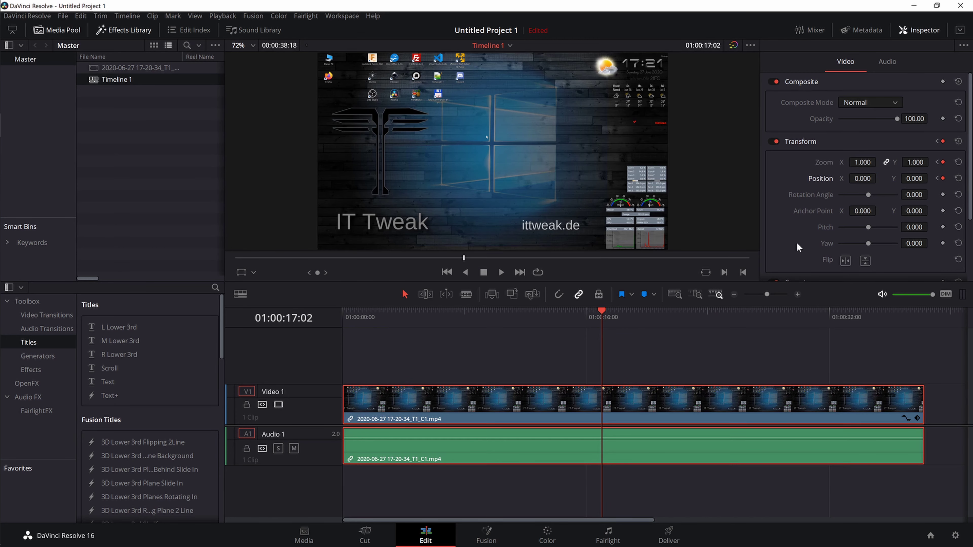
click(405, 315)
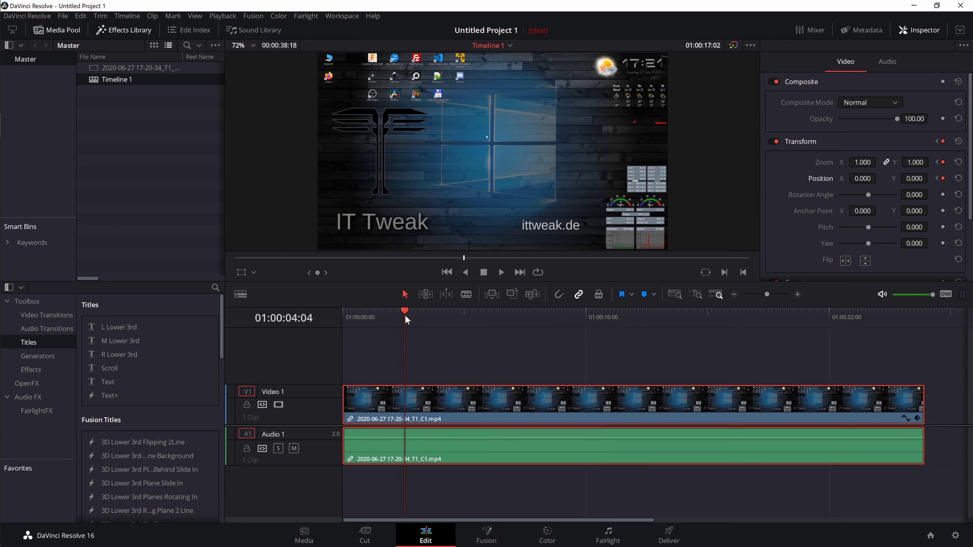
click(501, 271)
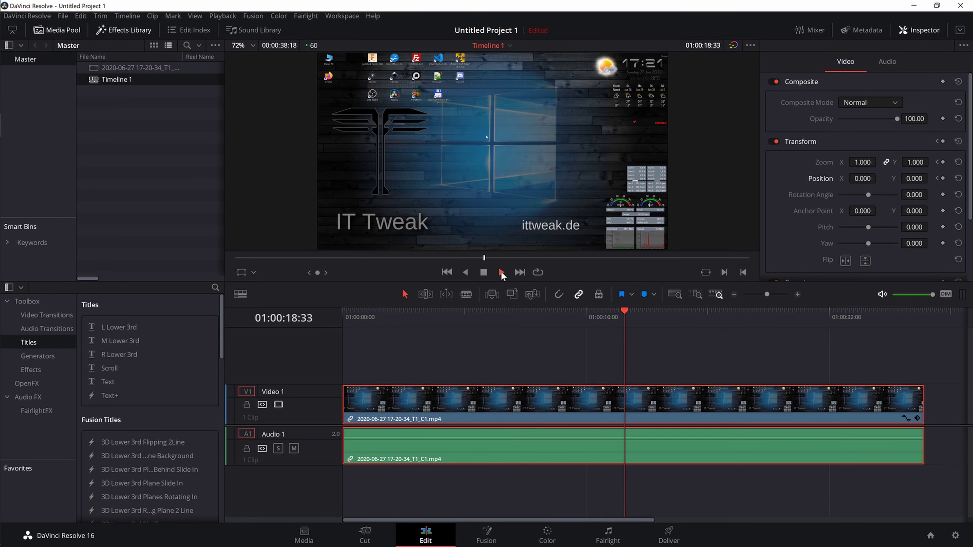
click(484, 272)
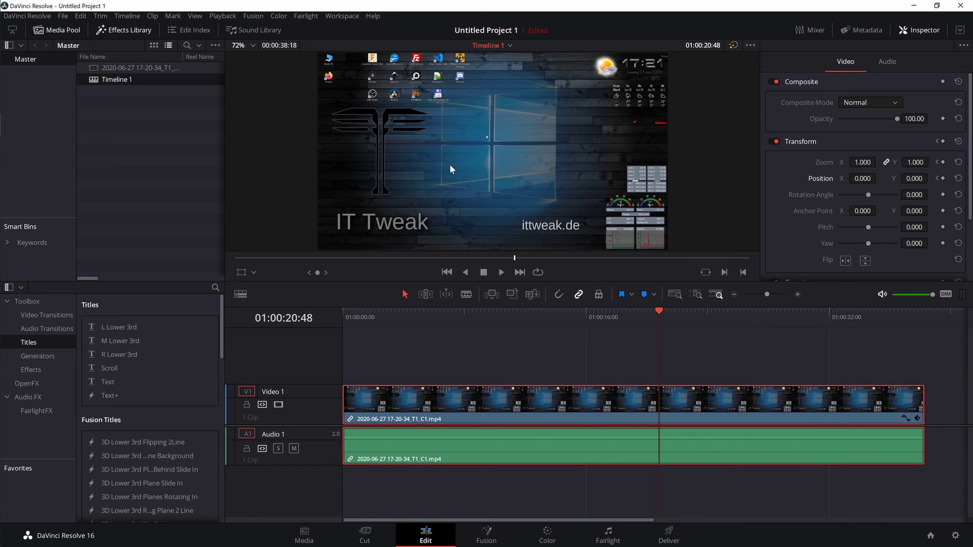
click(937, 162)
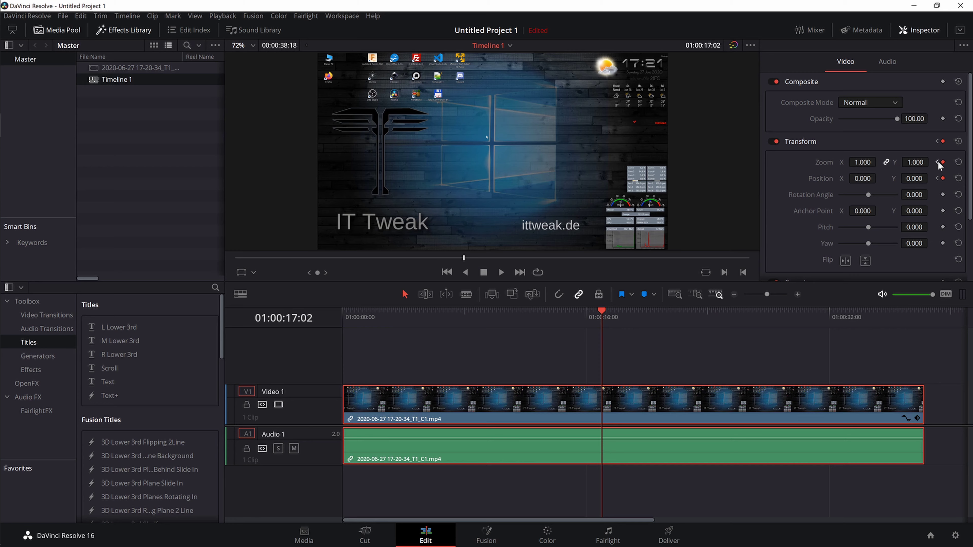
Go back to the 01:00:05:34 keyframe and add a 0.000 Rotation Angle keyframe there
click(937, 162)
click(937, 162)
click(937, 162)
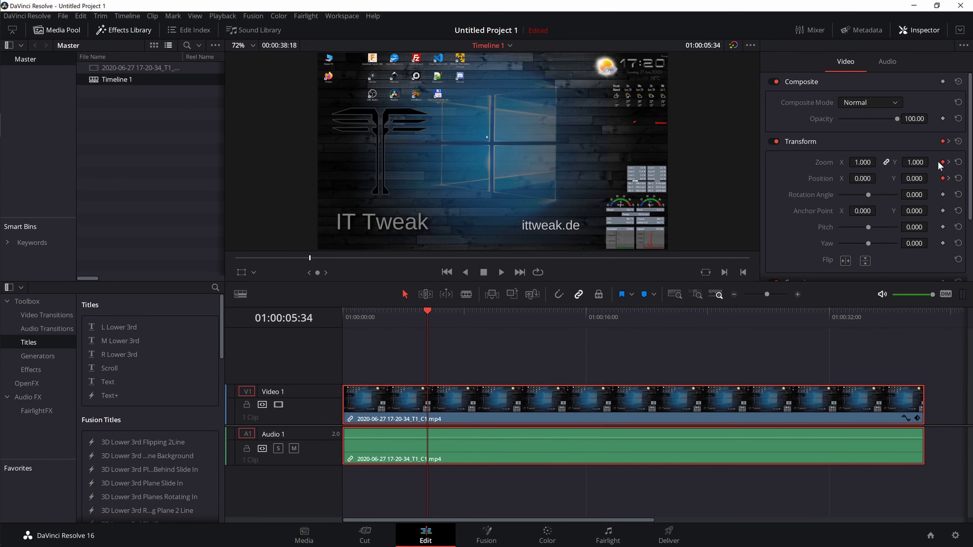
click(948, 162)
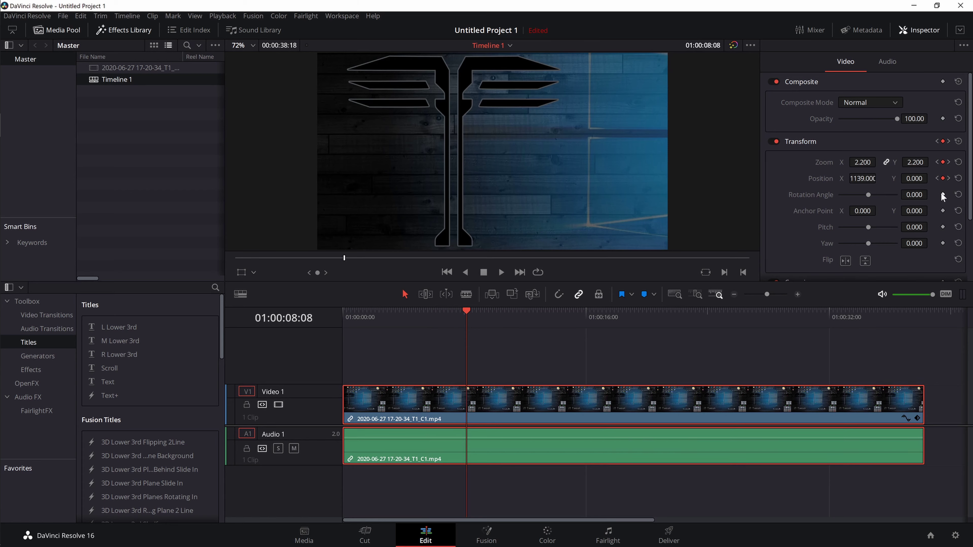
click(937, 178)
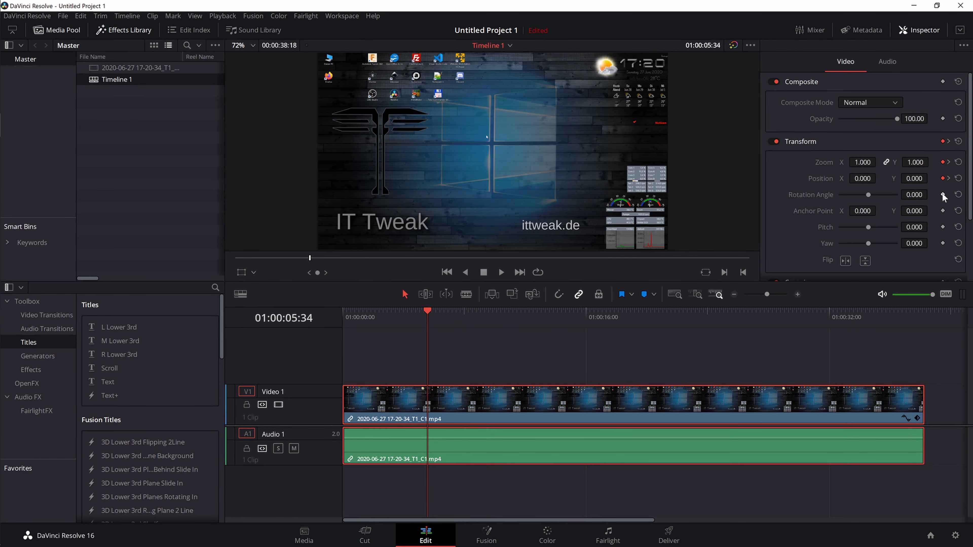
click(943, 194)
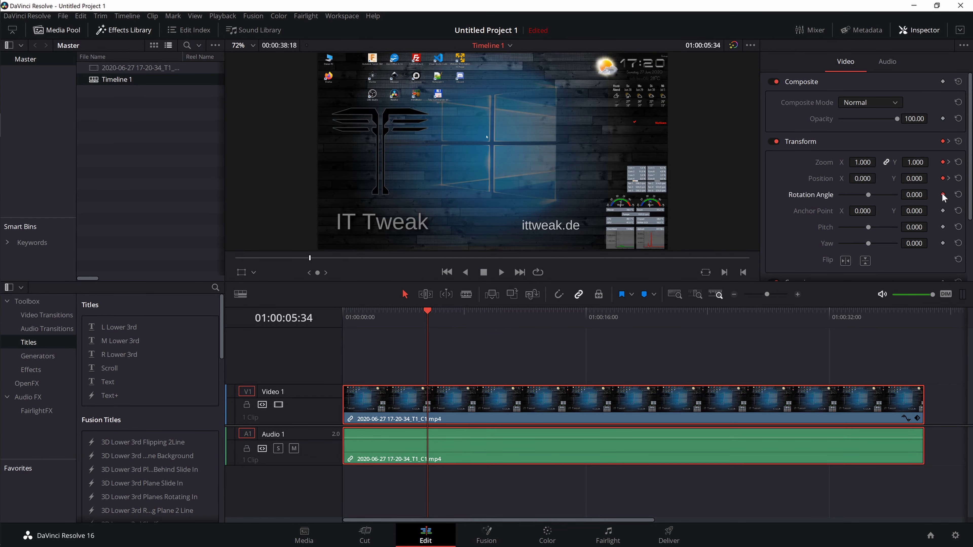
click(948, 178)
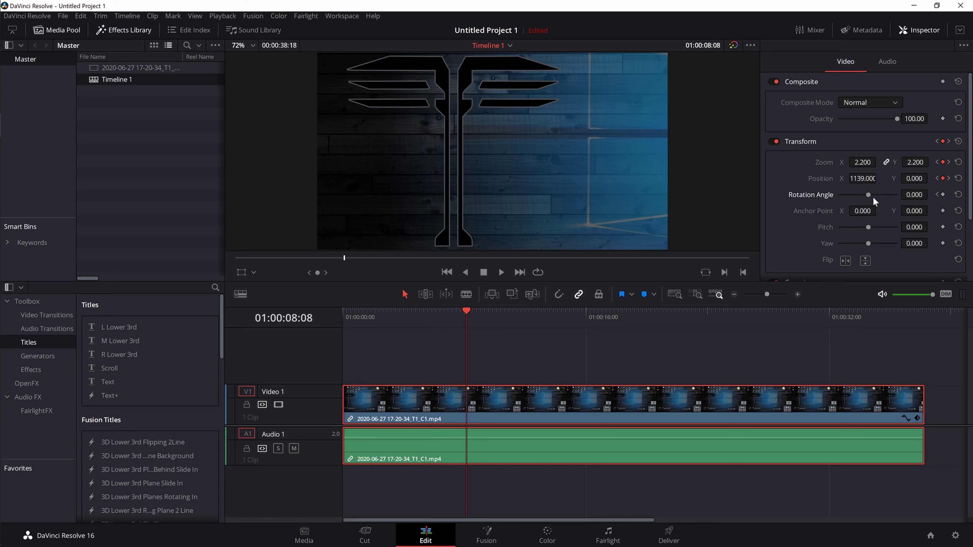
Drag Rotation Angle to 40.700 at 01:00:08:08, then move the playhead near the clip's start
drag(866, 192, 871, 192)
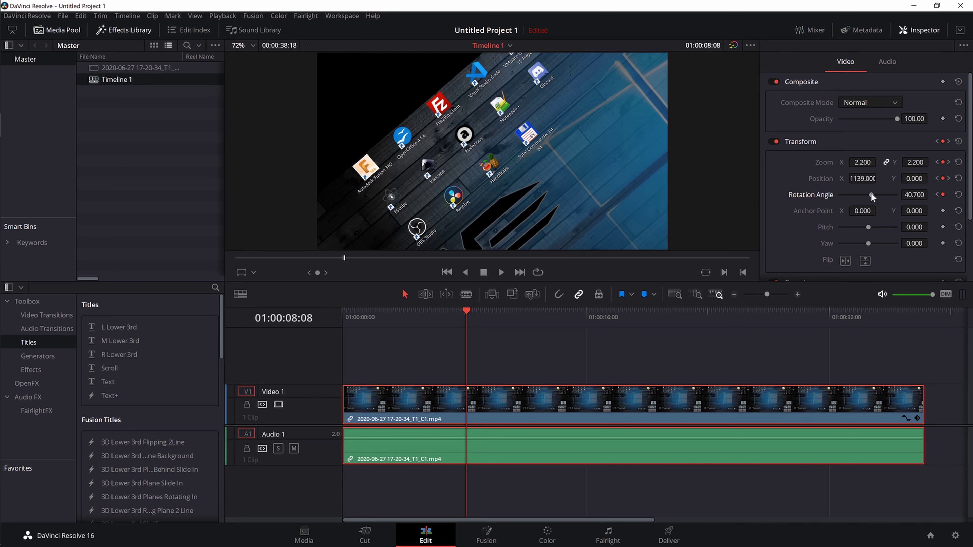
click(386, 313)
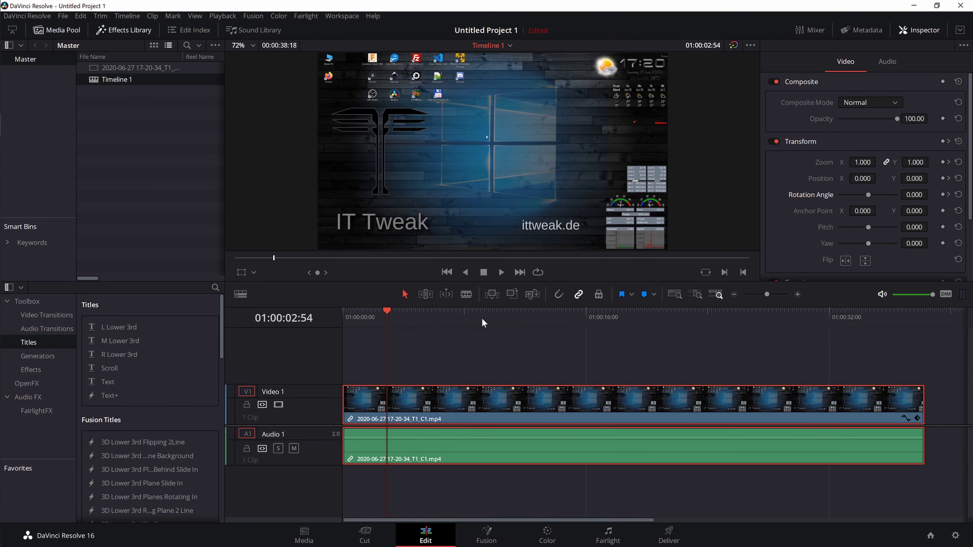
click(501, 272)
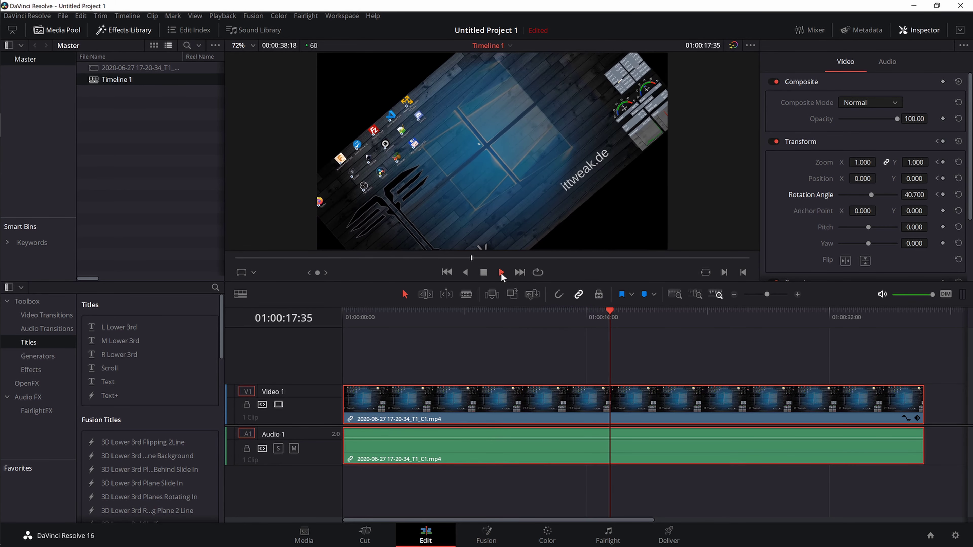
click(484, 271)
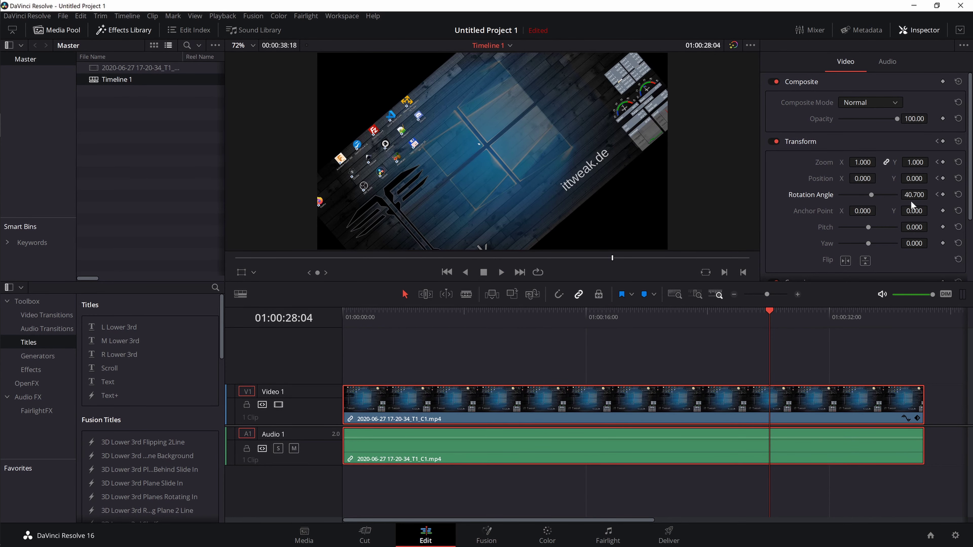
click(937, 195)
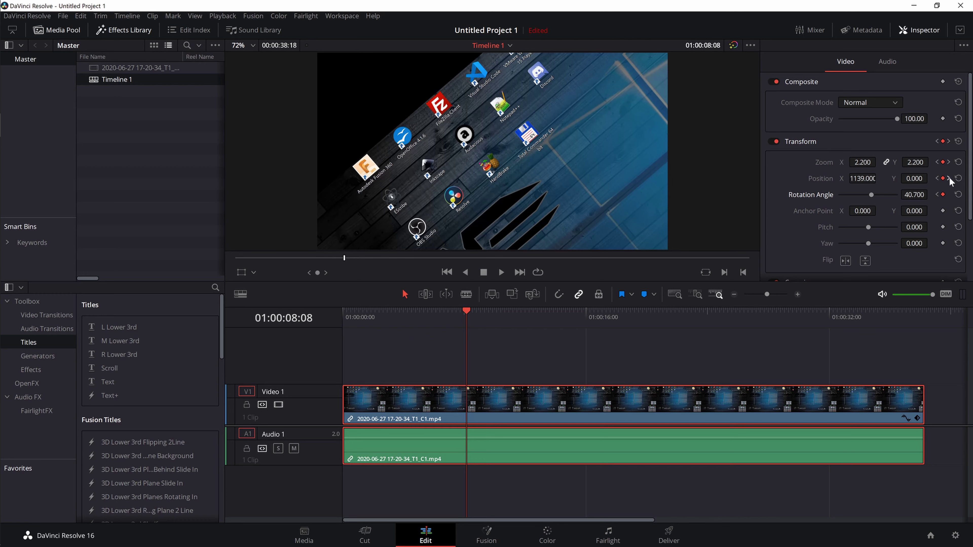
Key Rotation Angle back to 0 at 01:00:16:00, then play the animation from near the start
click(949, 179)
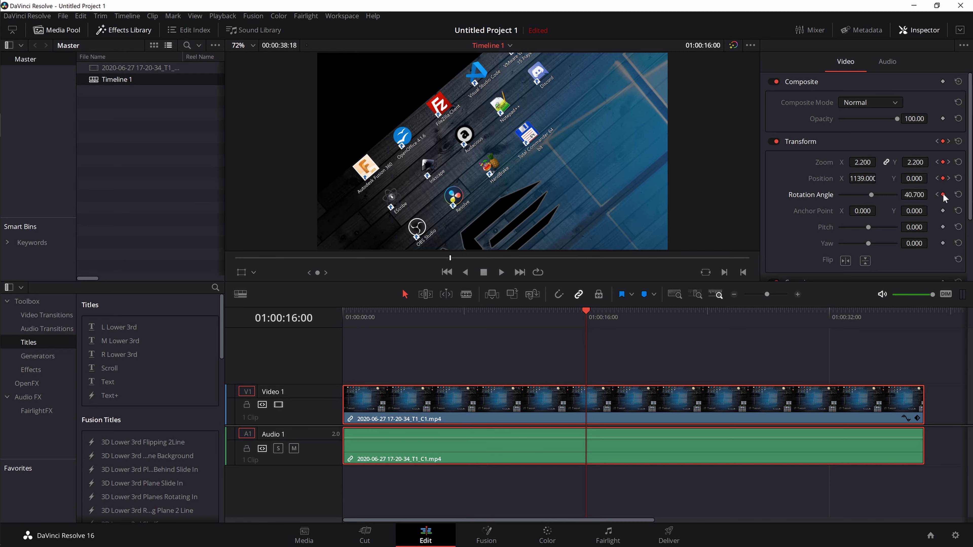
click(914, 194)
text(0)
key(Return)
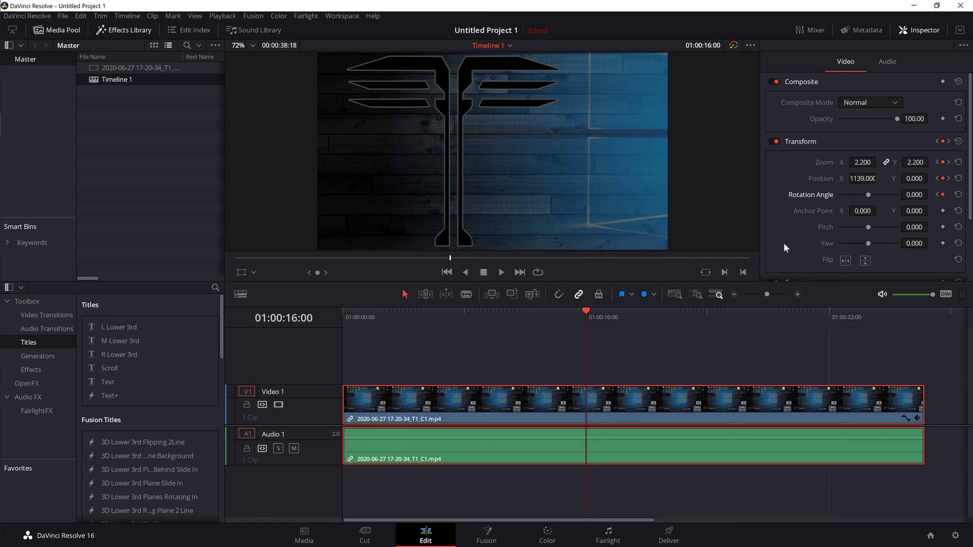
click(402, 318)
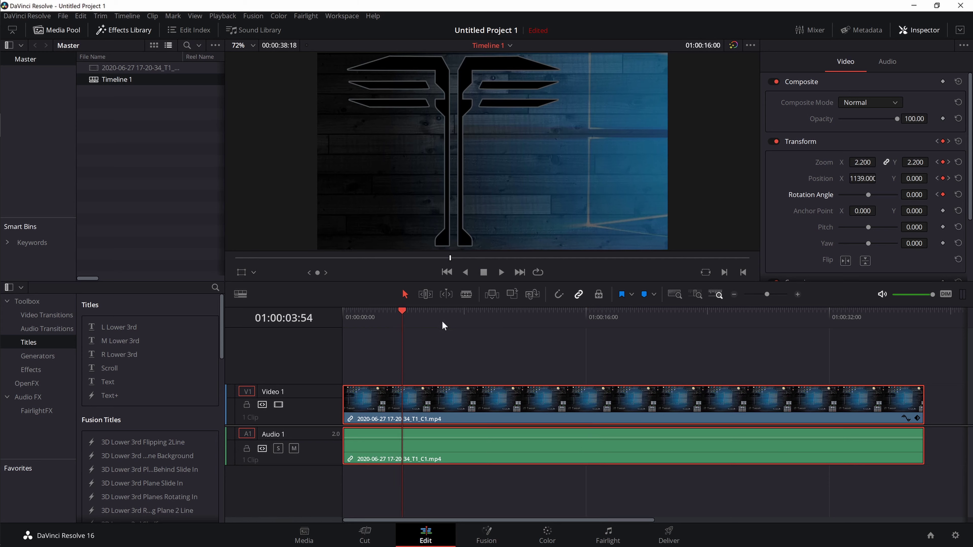
click(500, 270)
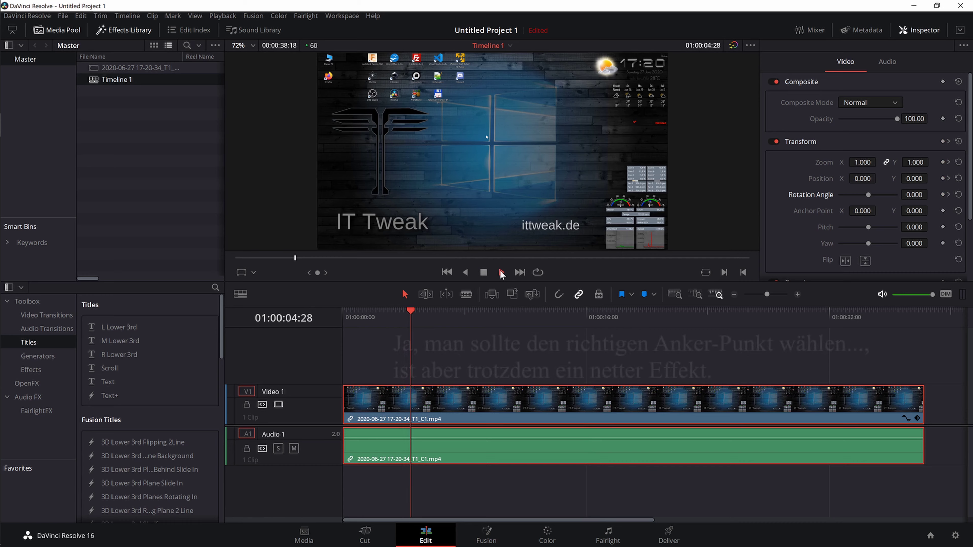